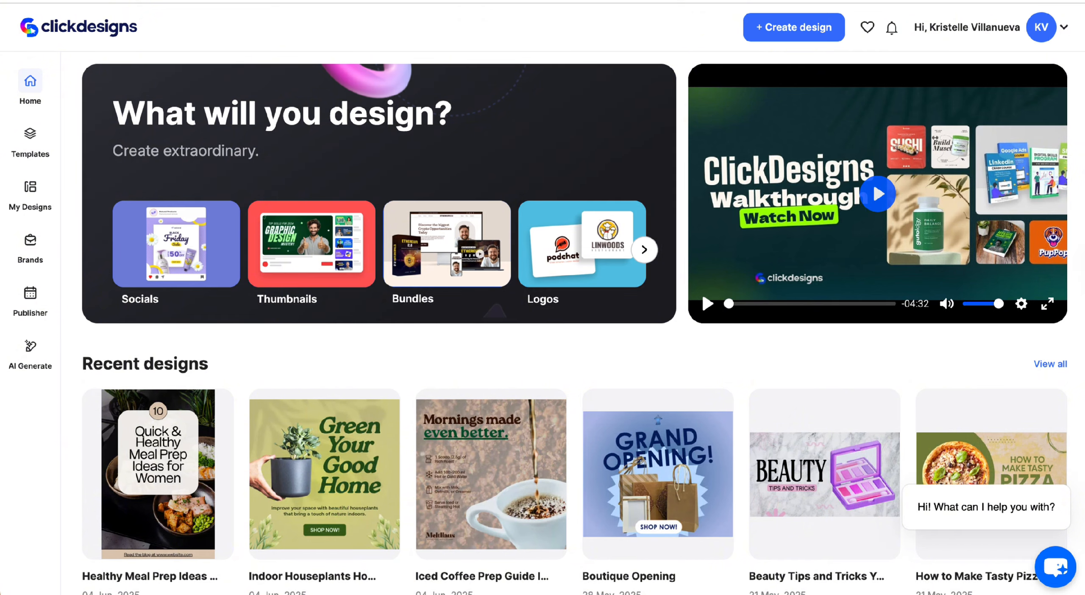
- Open the template library and expand the list of Twitter (X) design sizes
{"action": "left_click", "coordinate": [21, 150]}
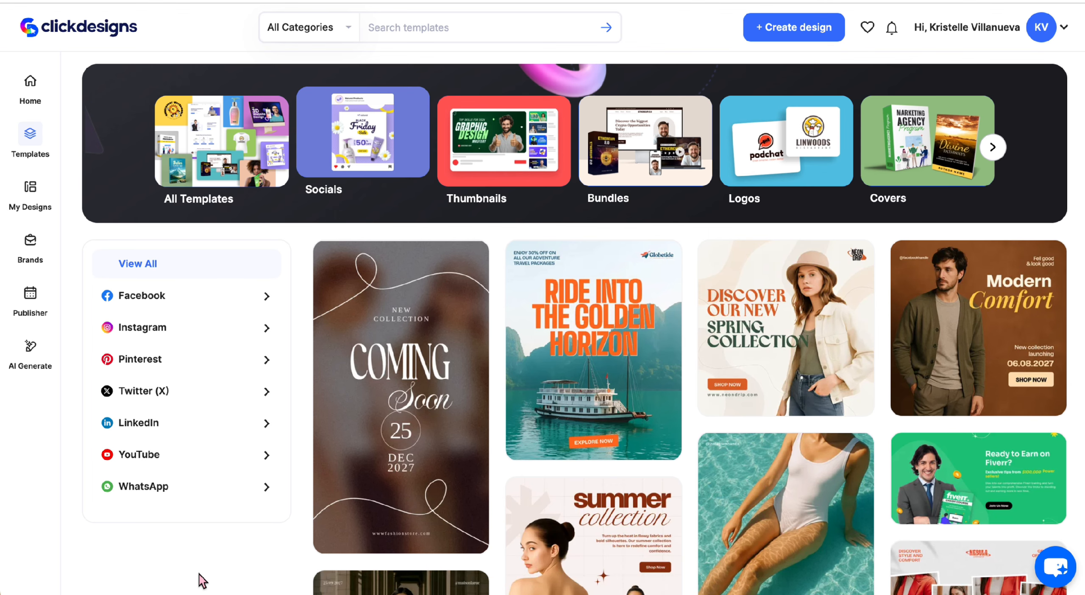
{"action": "left_click", "coordinate": [263, 395]}
{"action": "scroll", "coordinate": [151, 491], "scroll_direction": "down", "scroll_amount": 1}
{"action": "scroll", "coordinate": [151, 492], "scroll_direction": "down", "scroll_amount": 2}
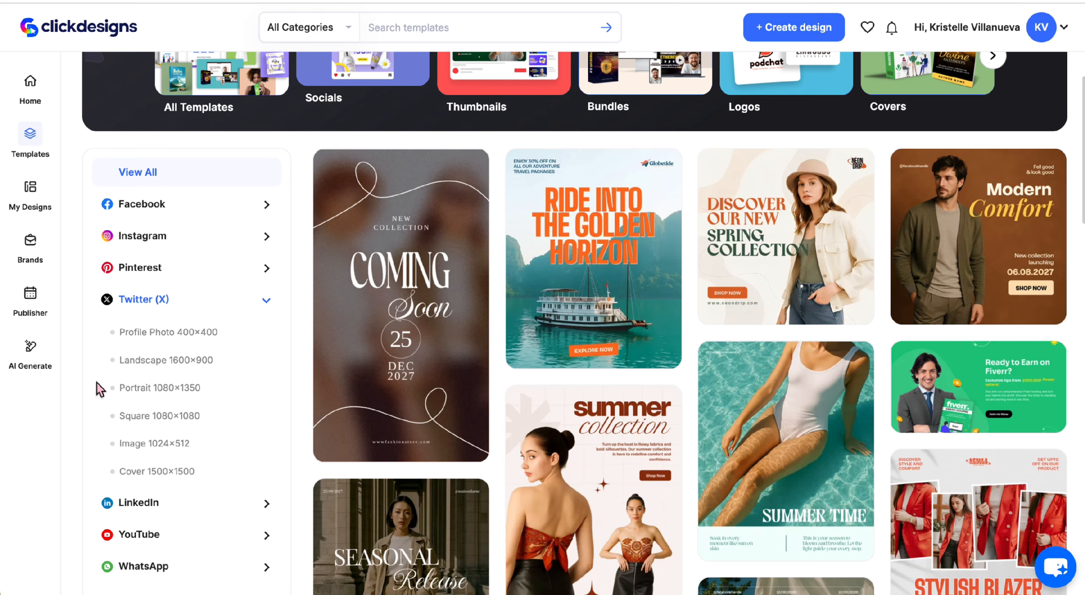
- Examine the Twitter (X) templates for the Profile Photo, Landscape, Portrait, Square, Image and Cover sizes
{"action": "left_click", "coordinate": [161, 334]}
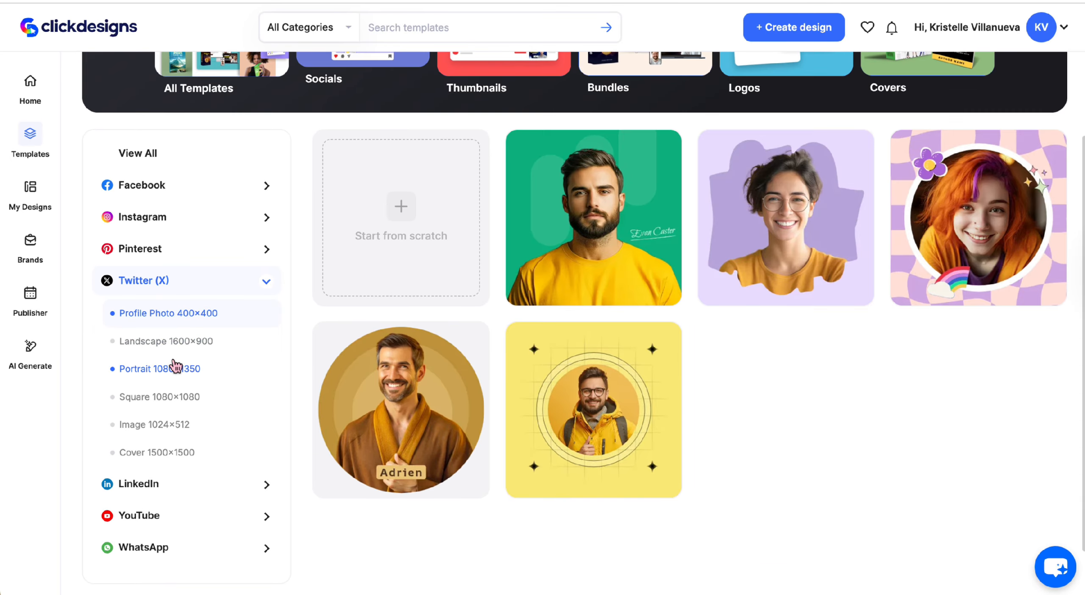
{"action": "left_click", "coordinate": [172, 339]}
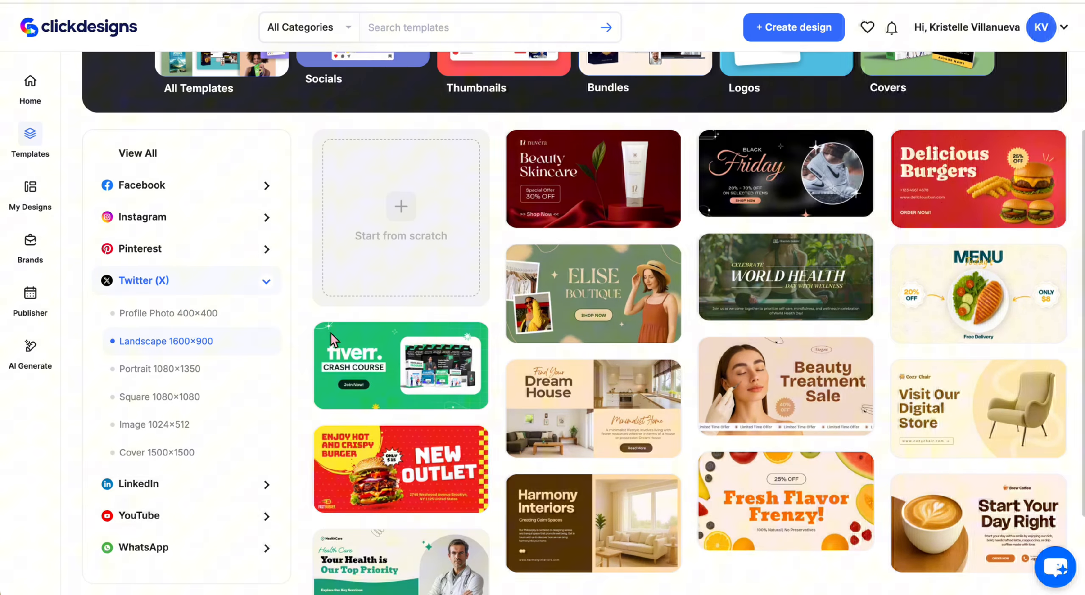
{"action": "left_click", "coordinate": [192, 369]}
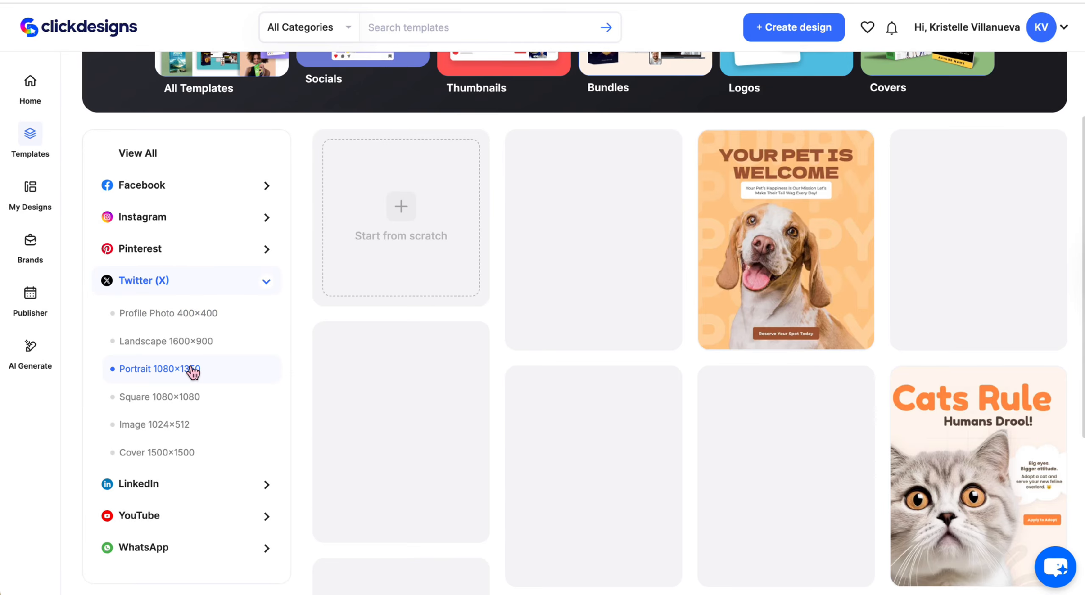
{"action": "left_click", "coordinate": [191, 396]}
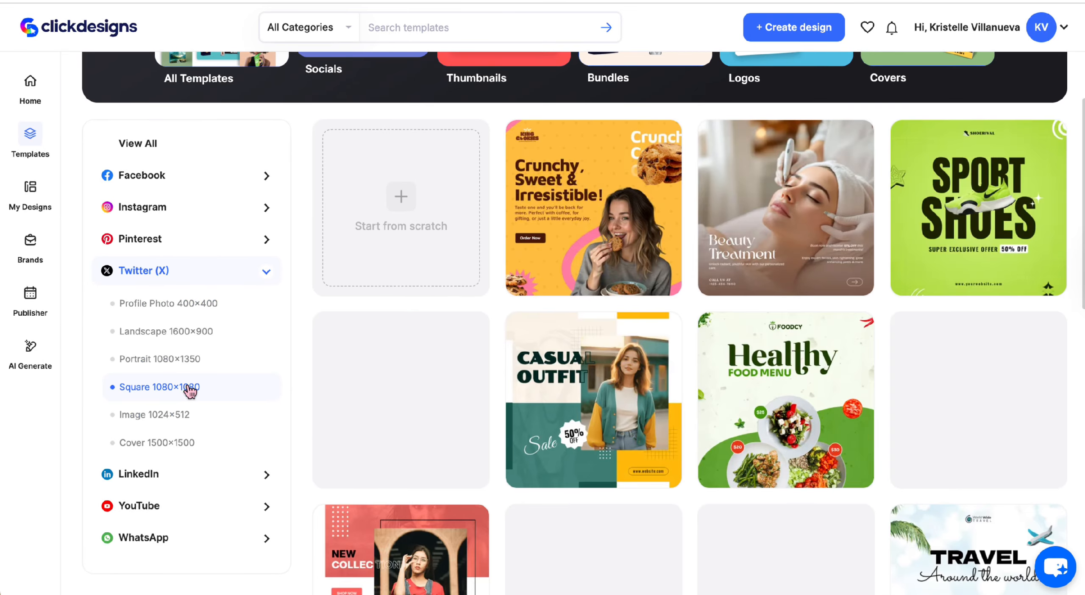
{"action": "scroll", "coordinate": [259, 405], "scroll_direction": "down", "scroll_amount": 1}
{"action": "left_click", "coordinate": [200, 361]}
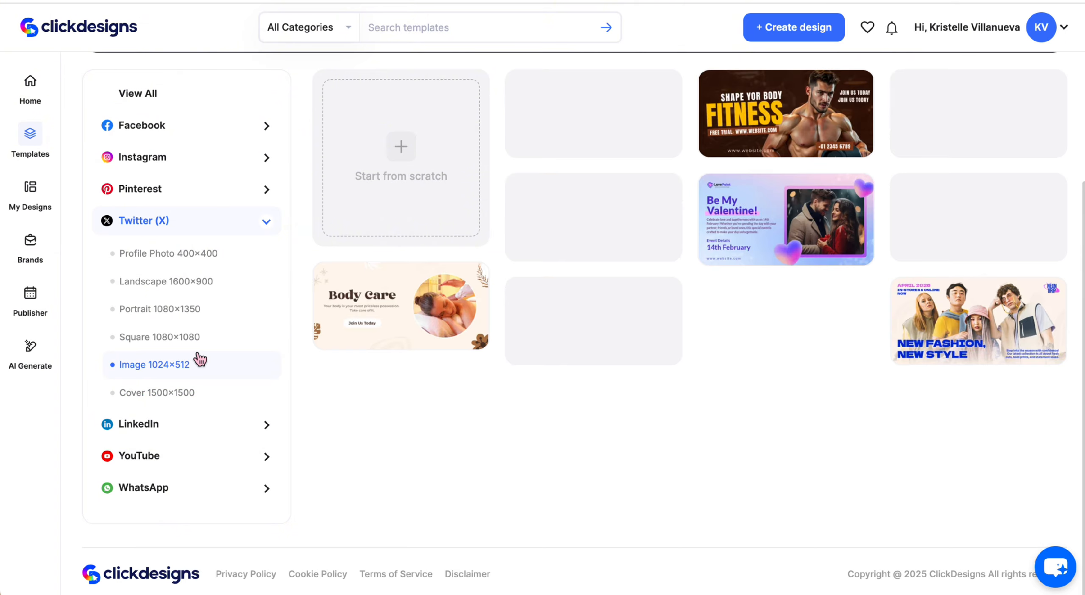
{"action": "left_click", "coordinate": [182, 393]}
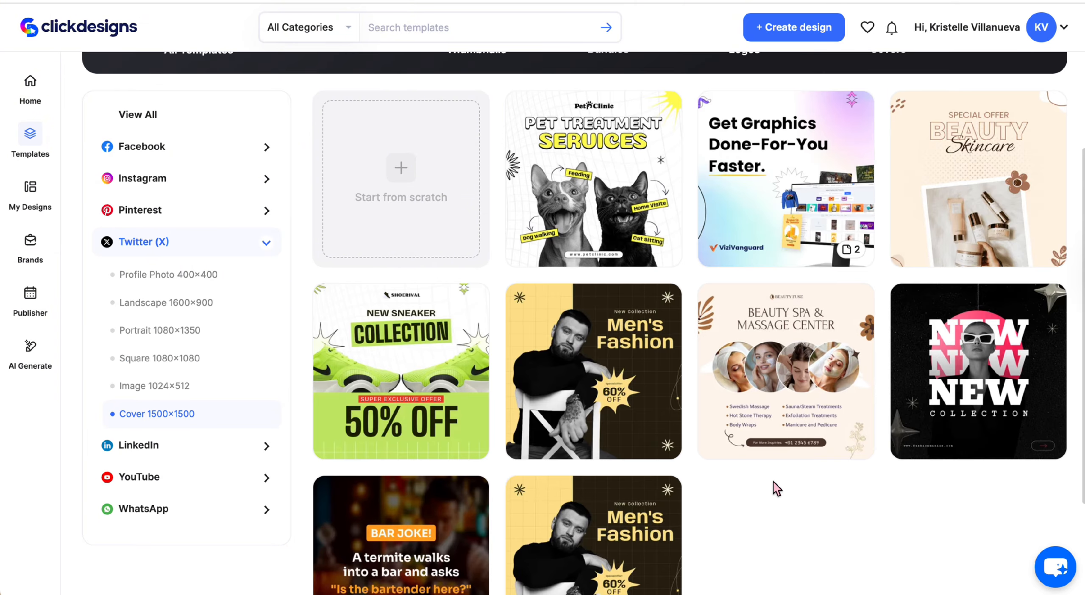
{"action": "scroll", "coordinate": [773, 483], "scroll_direction": "up", "scroll_amount": 2}
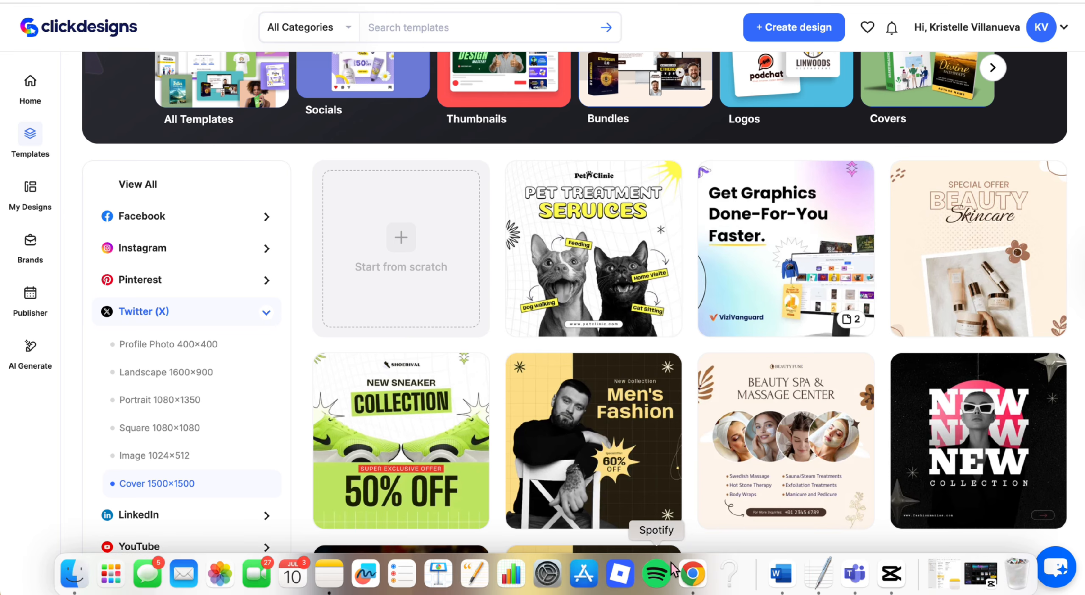
- Preview the Morning Coffee Promo banner among the Twitter (X) Landscape 1600×900 templates and open it for editing
{"action": "left_click", "coordinate": [163, 371]}
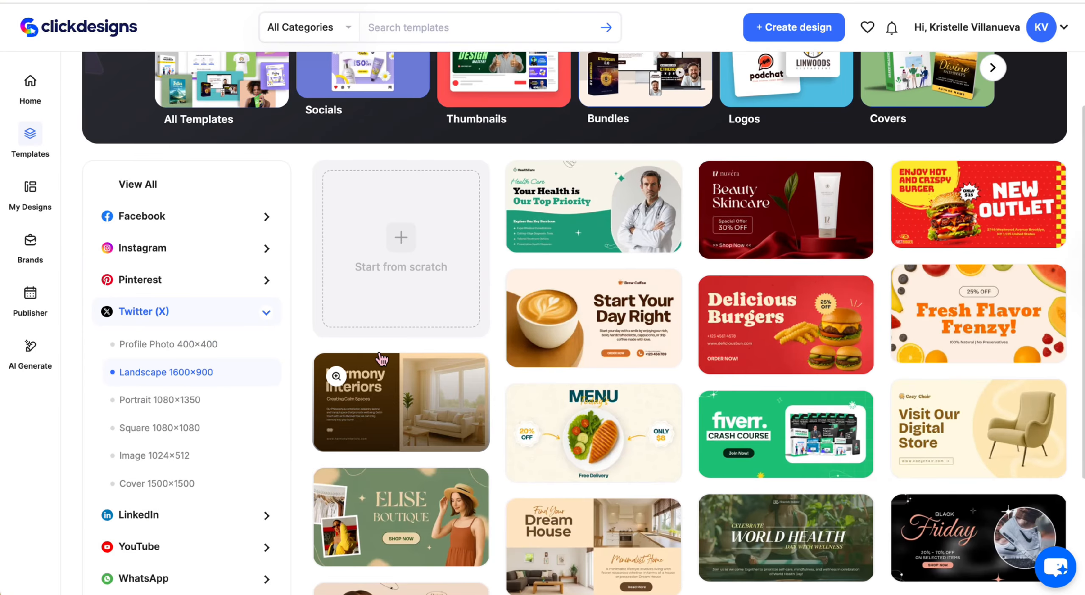
{"action": "scroll", "coordinate": [382, 377], "scroll_direction": "down", "scroll_amount": 2}
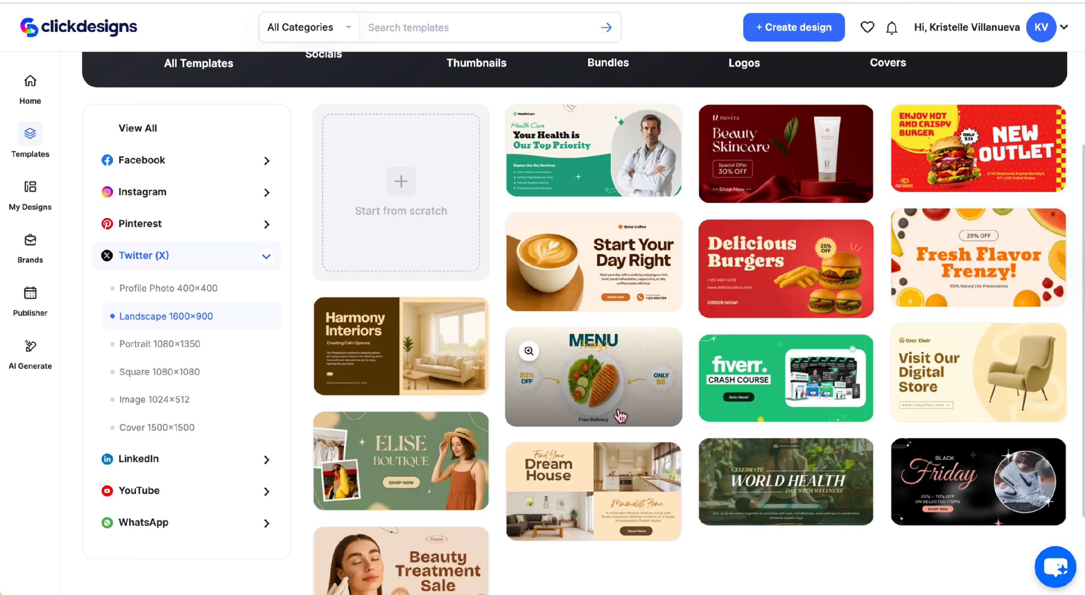
{"action": "scroll", "coordinate": [552, 381], "scroll_direction": "up", "scroll_amount": 1}
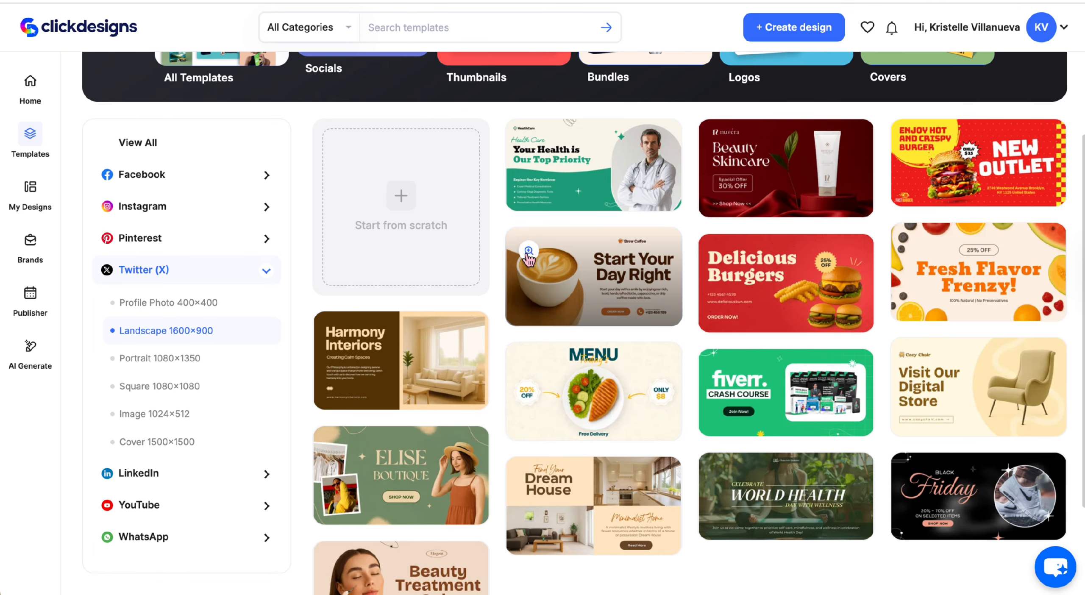
{"action": "left_click", "coordinate": [529, 250]}
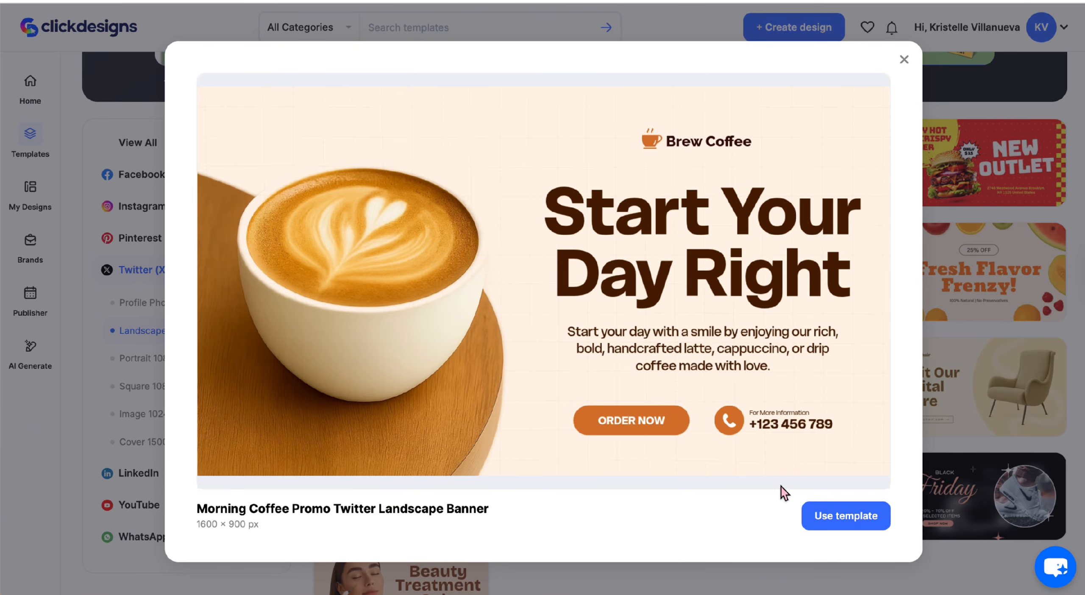
{"action": "left_click", "coordinate": [852, 531]}
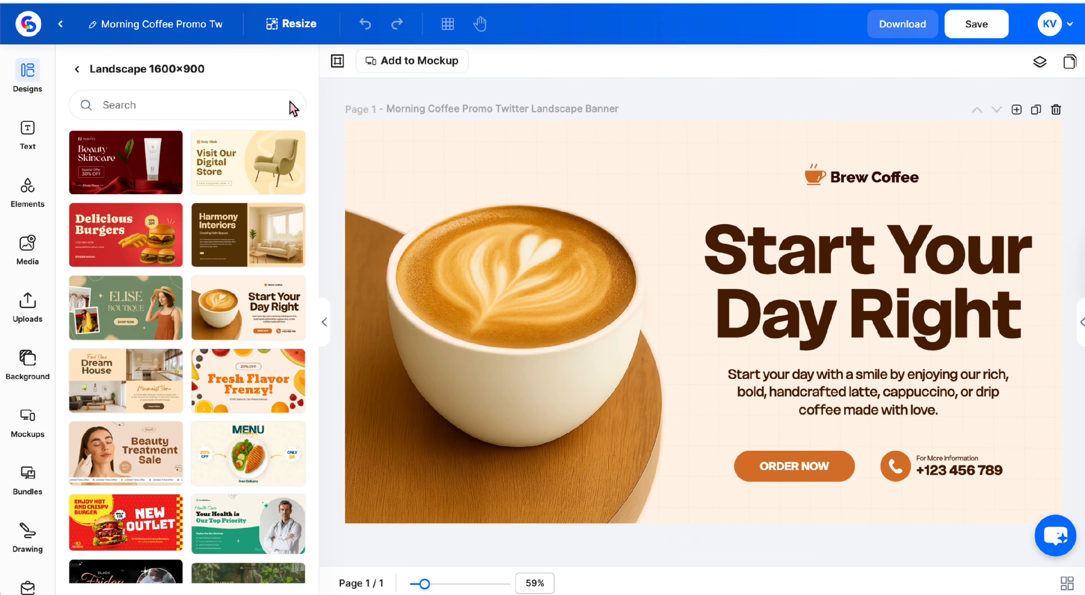
- Change the banner's background to a gradient from brown to the warm yellow #FFD483
{"action": "left_click", "coordinate": [33, 364]}
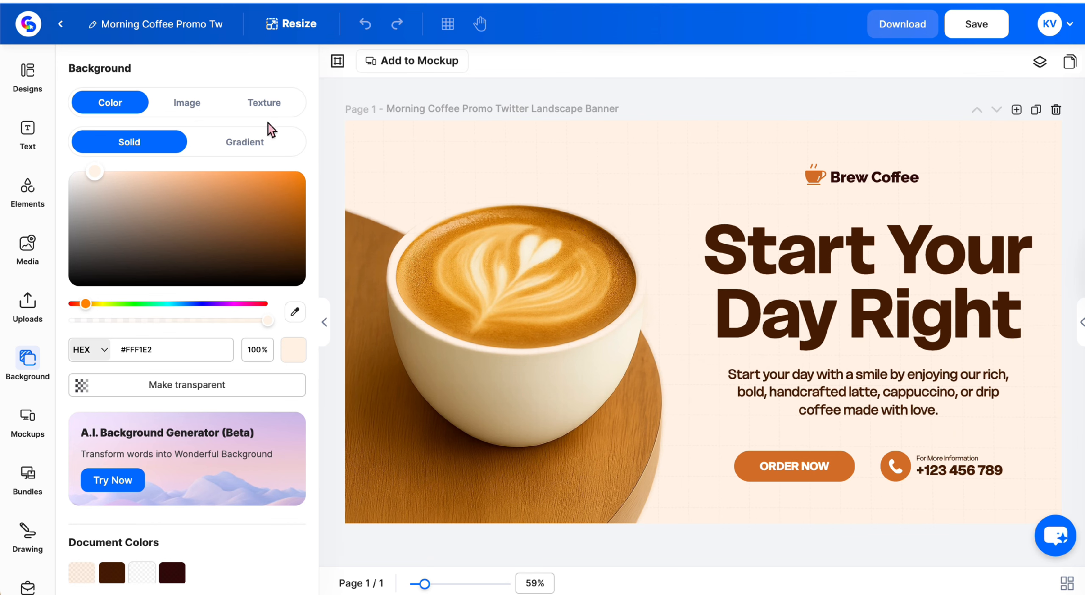
{"action": "left_click", "coordinate": [244, 144]}
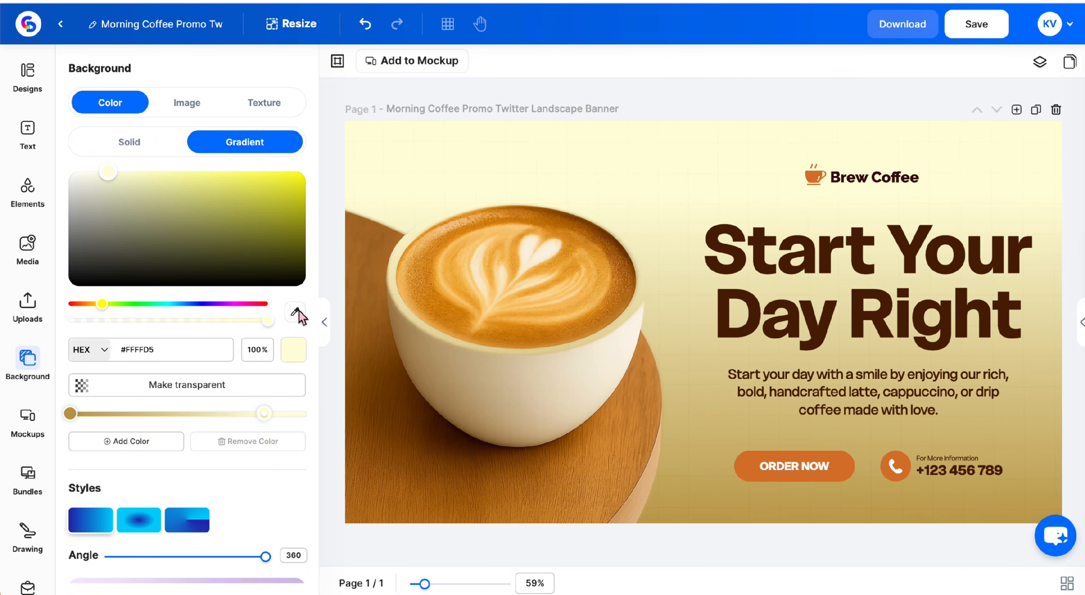
{"action": "left_click", "coordinate": [295, 312]}
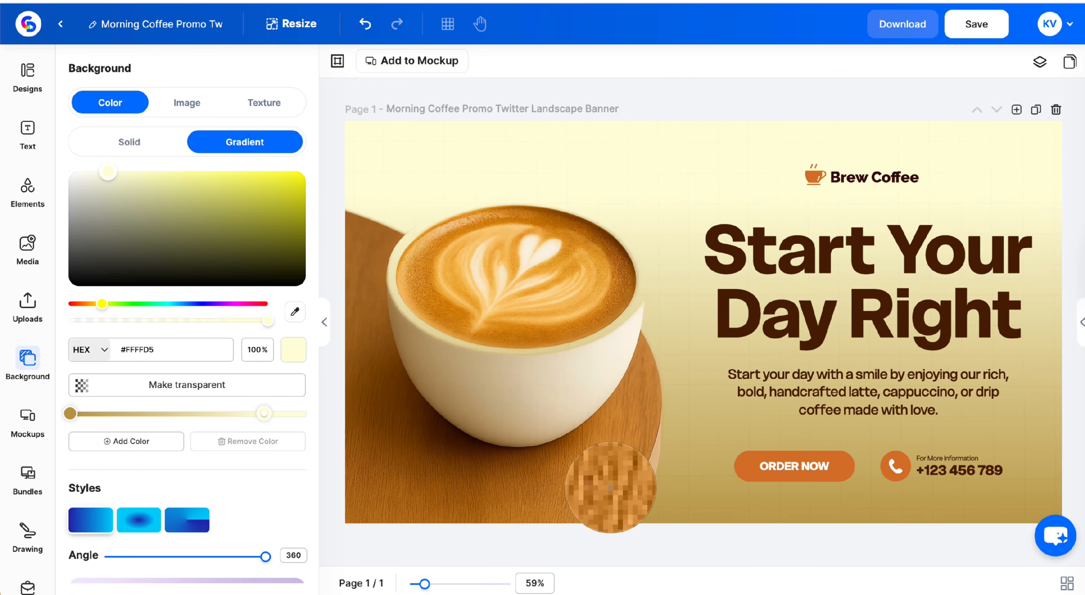
{"action": "left_click", "coordinate": [611, 487]}
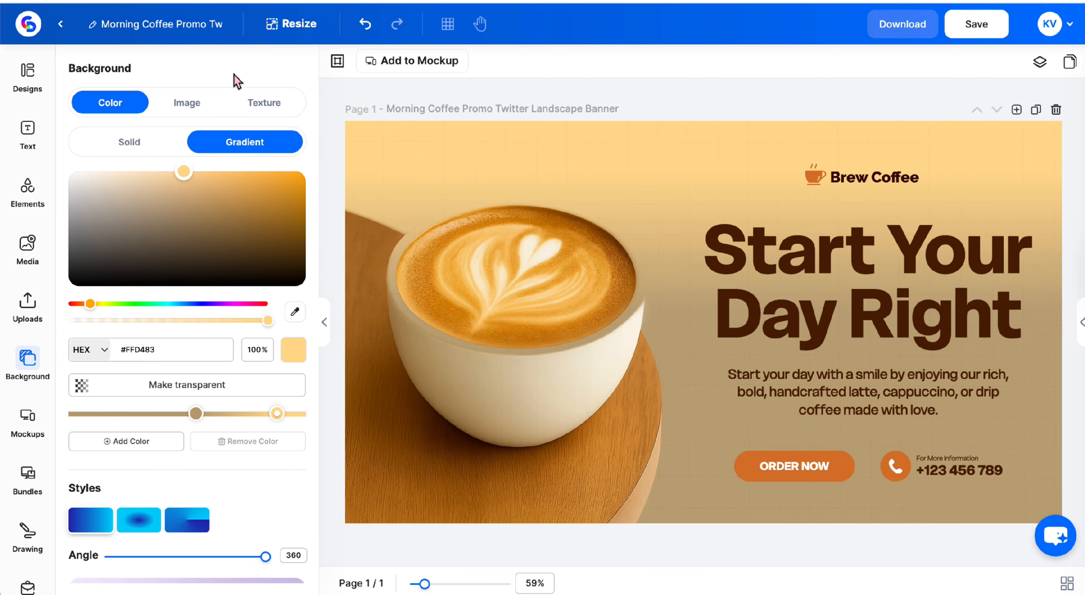
- Apply the beige paper texture from the Retro collection to the background and set its opacity to 34
{"action": "left_click", "coordinate": [277, 110]}
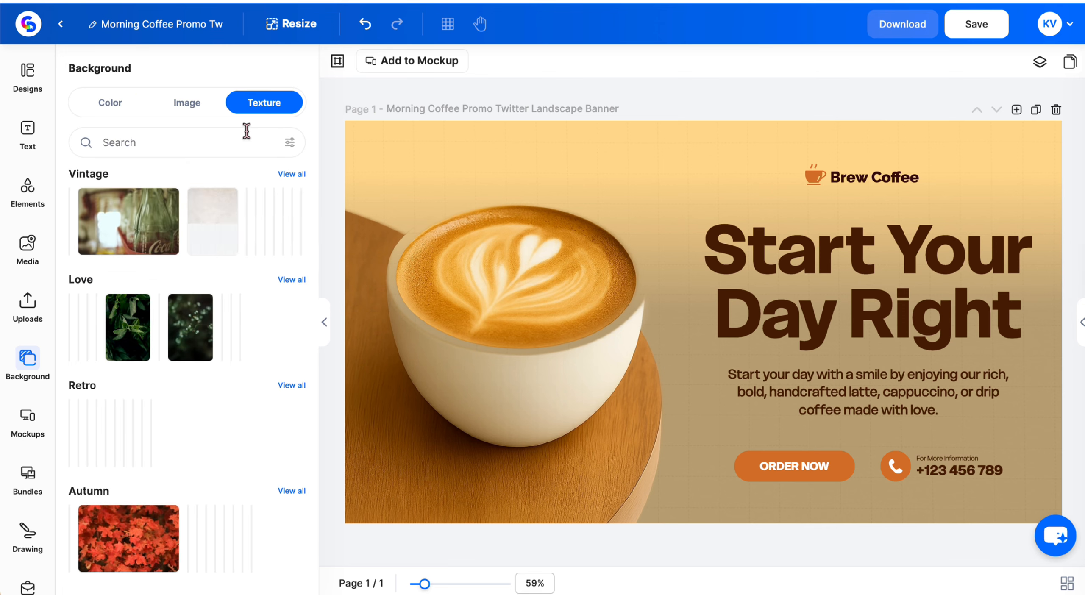
{"action": "scroll", "coordinate": [261, 431], "scroll_direction": "down", "scroll_amount": 2}
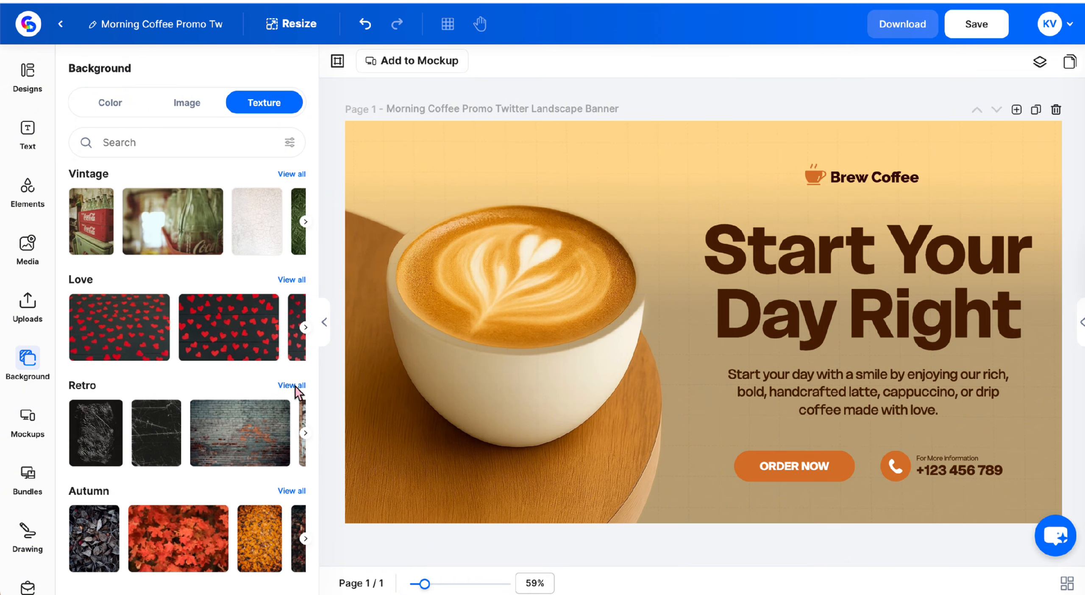
{"action": "left_click", "coordinate": [292, 385]}
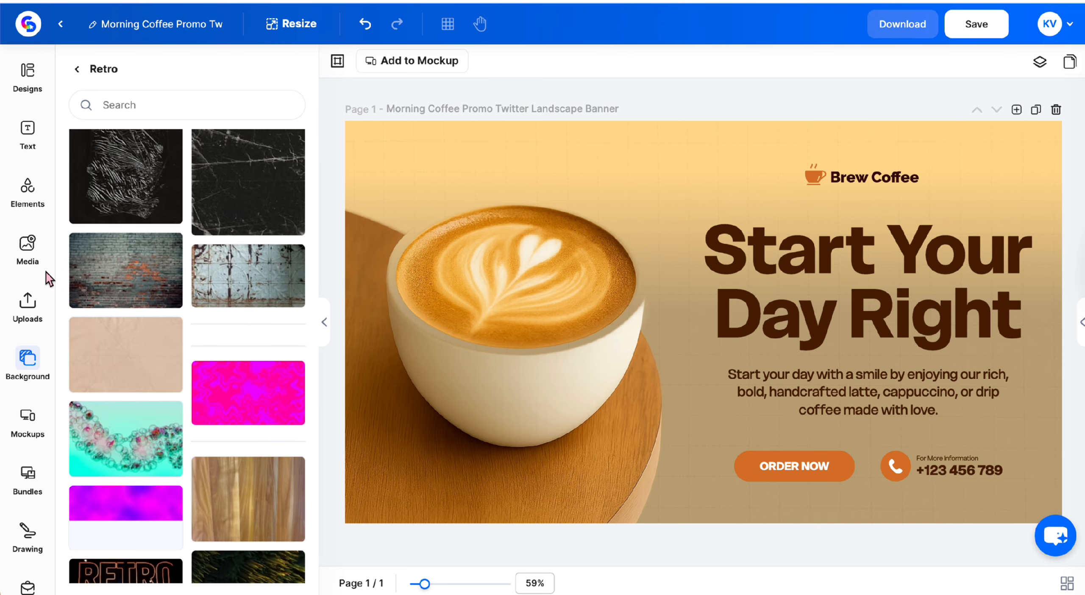
{"action": "left_click", "coordinate": [122, 364]}
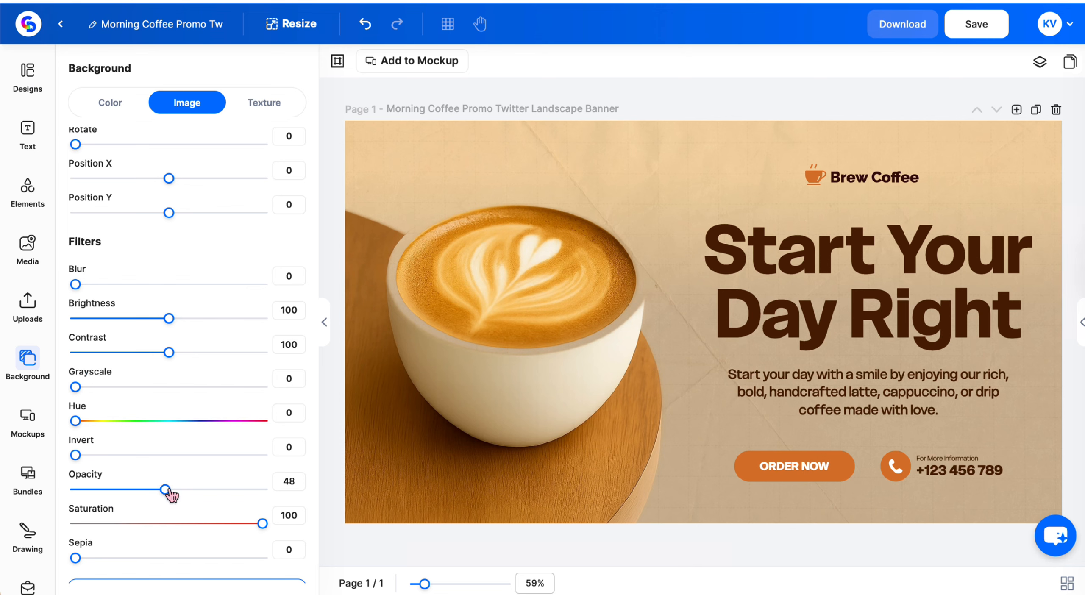
{"action": "left_click_drag", "start_coordinate": [167, 489], "coordinate": [140, 494]}
- Recolor the ORDER NOW button, the phone circle and the cup logo with a brown sampled from the coffee
{"action": "left_click", "coordinate": [739, 466]}
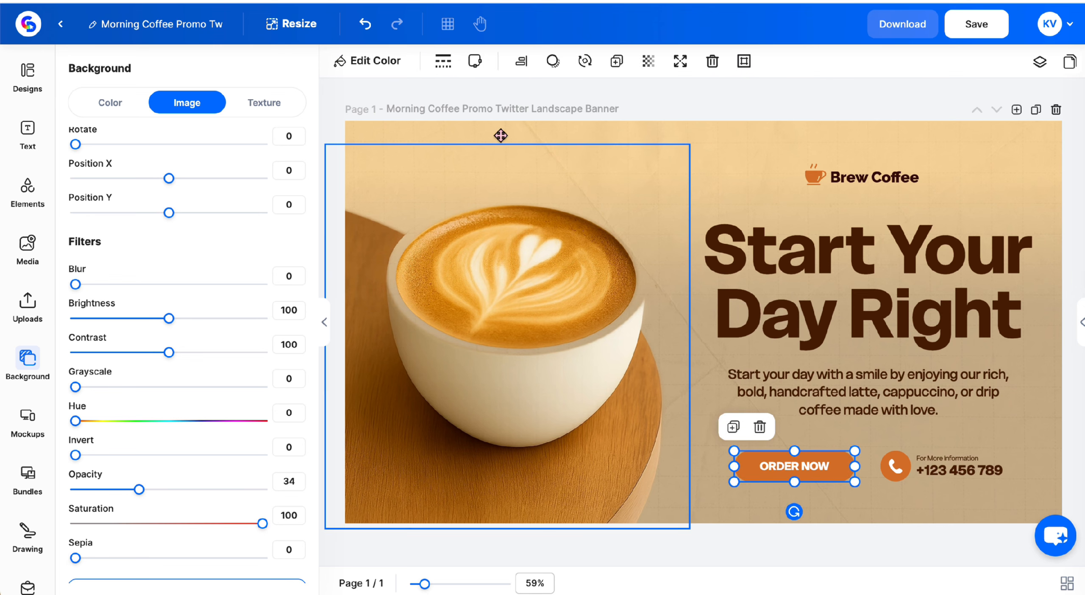
{"action": "left_click", "coordinate": [383, 62]}
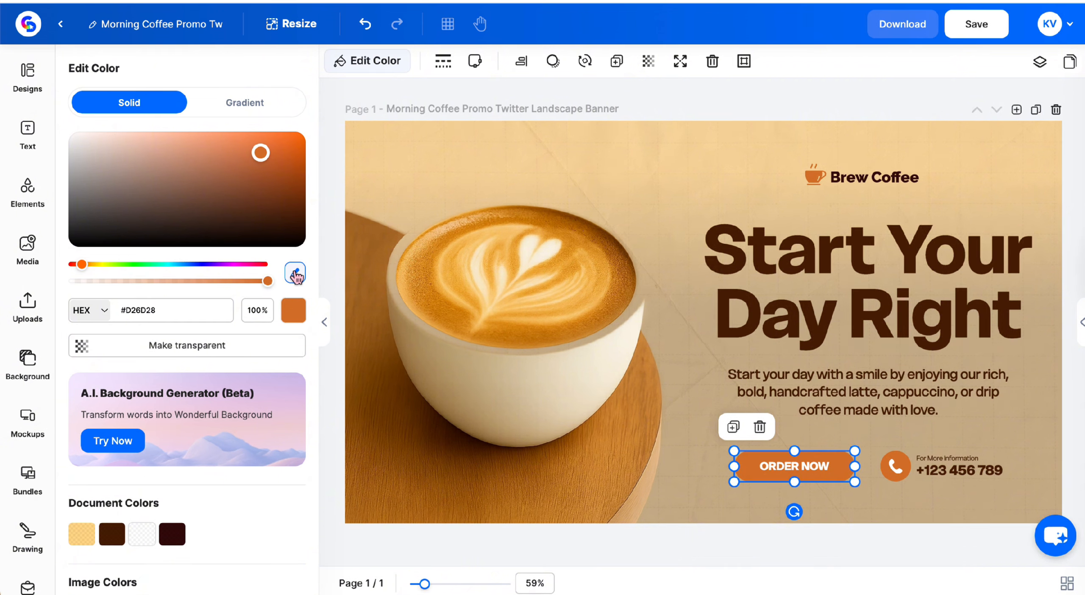
{"action": "left_click", "coordinate": [296, 273]}
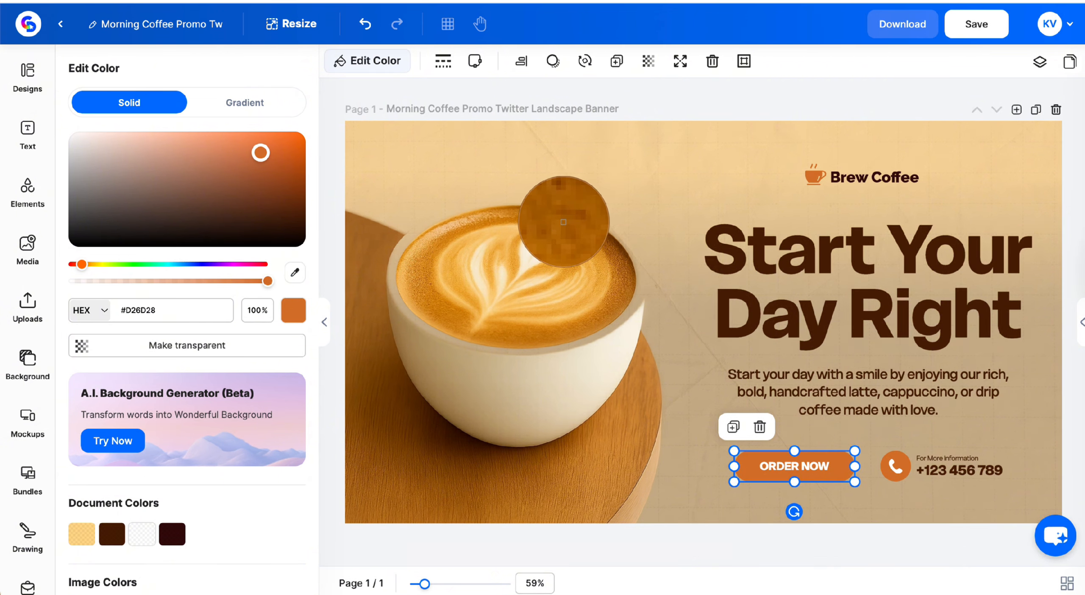
{"action": "left_click", "coordinate": [563, 221]}
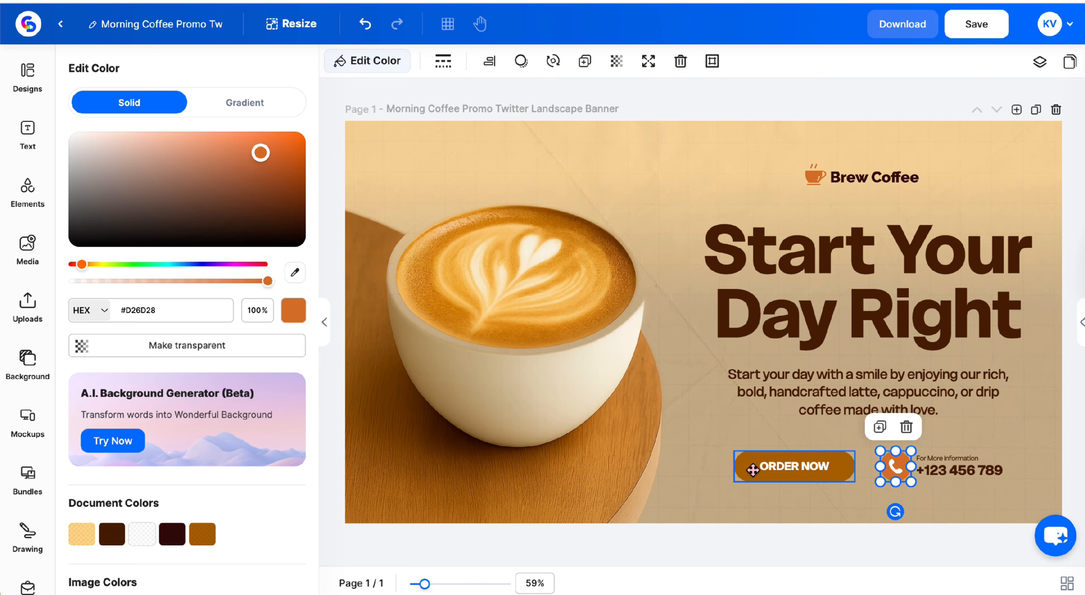
{"action": "left_click", "coordinate": [675, 568]}
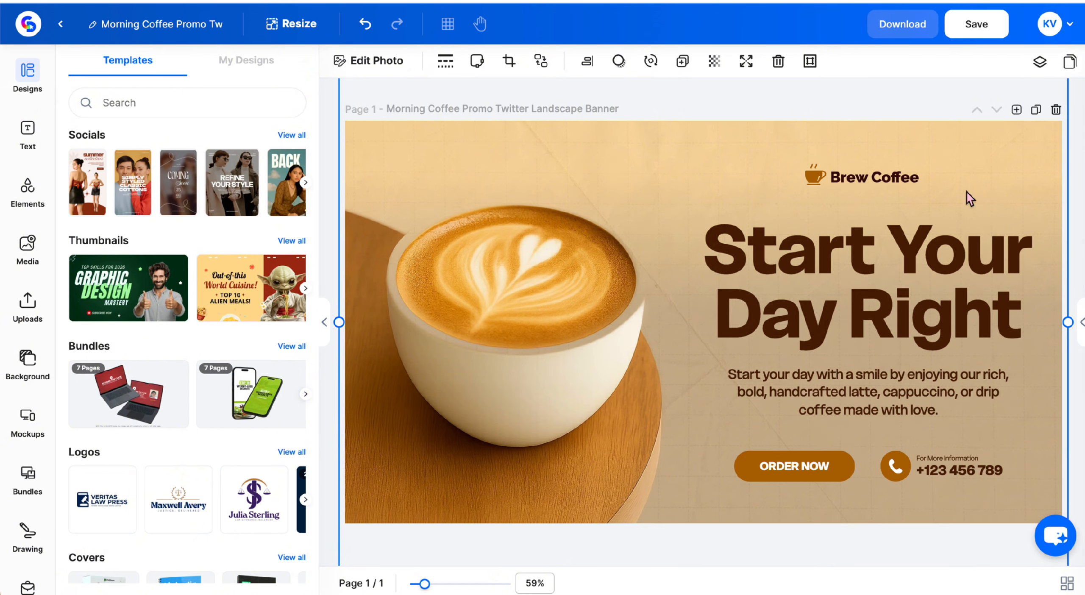
- Change the font of the whole "Start Your Day Right" heading to Fairytale
{"action": "left_click", "coordinate": [817, 246]}
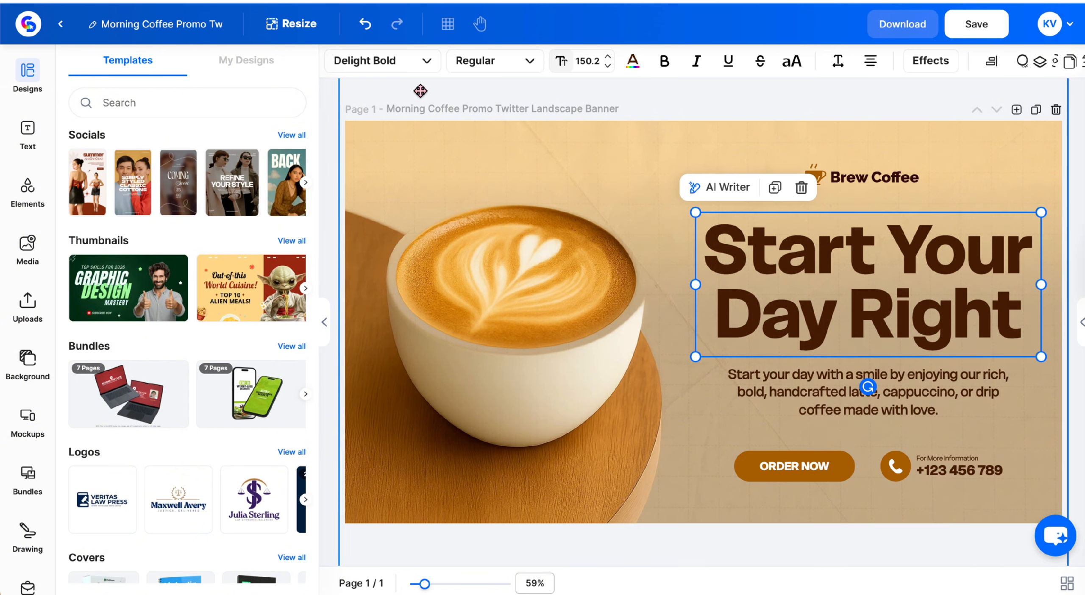
{"action": "left_click", "coordinate": [387, 68]}
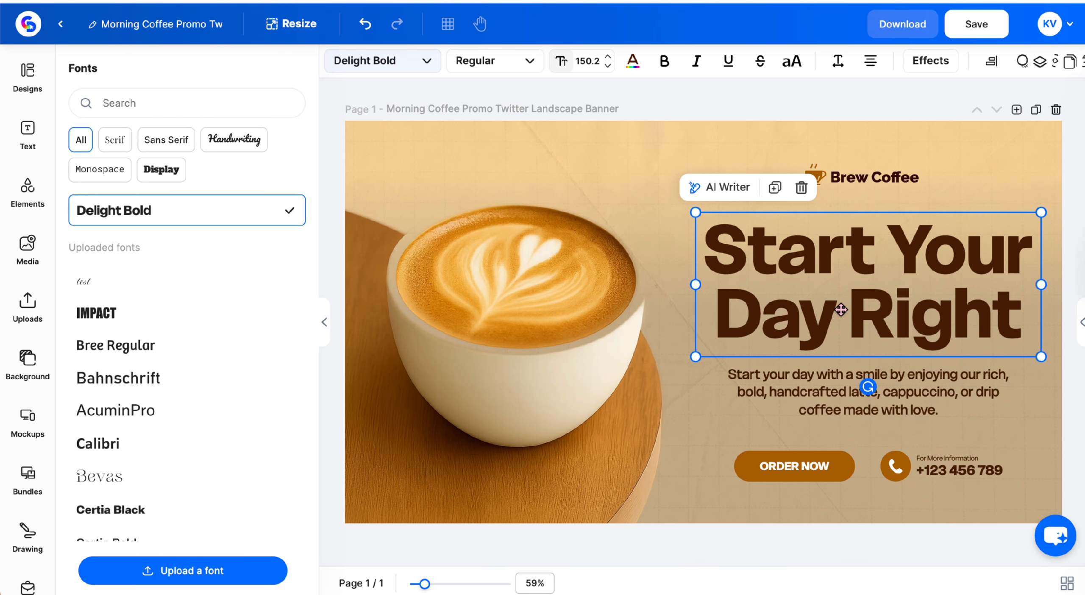
{"action": "double_click", "coordinate": [726, 231]}
{"action": "left_click", "coordinate": [904, 313]}
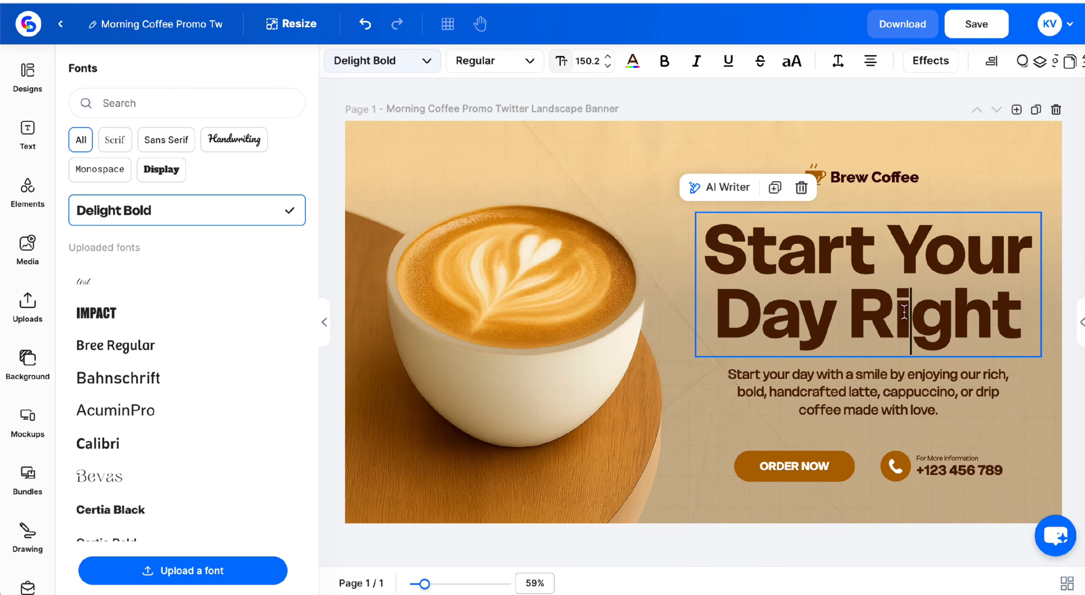
{"action": "left_click_drag", "start_coordinate": [1021, 326], "coordinate": [704, 239]}
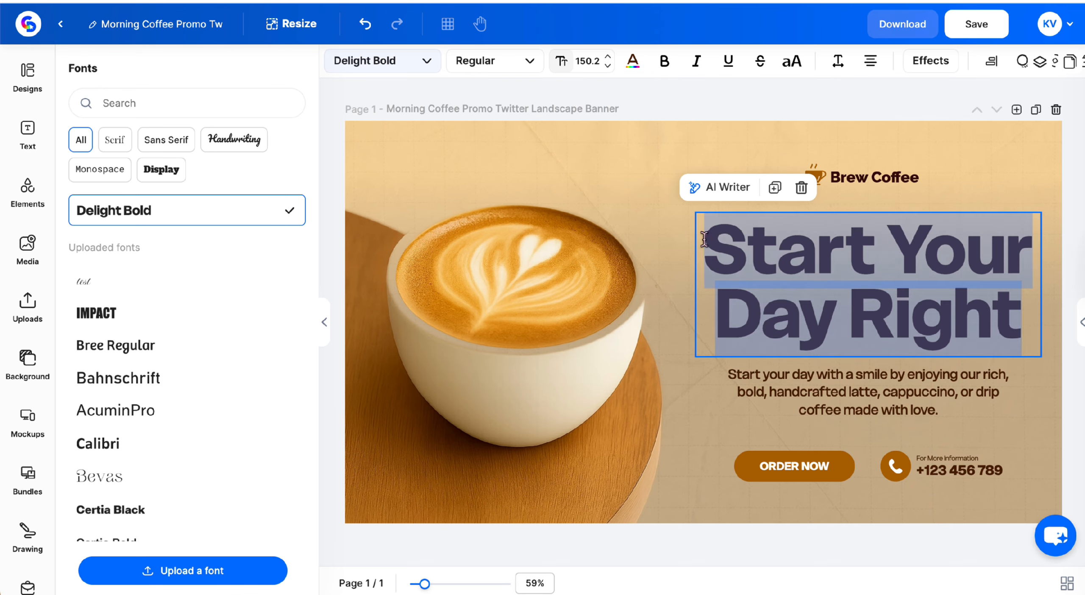
{"action": "scroll", "coordinate": [107, 358], "scroll_direction": "down", "scroll_amount": 5}
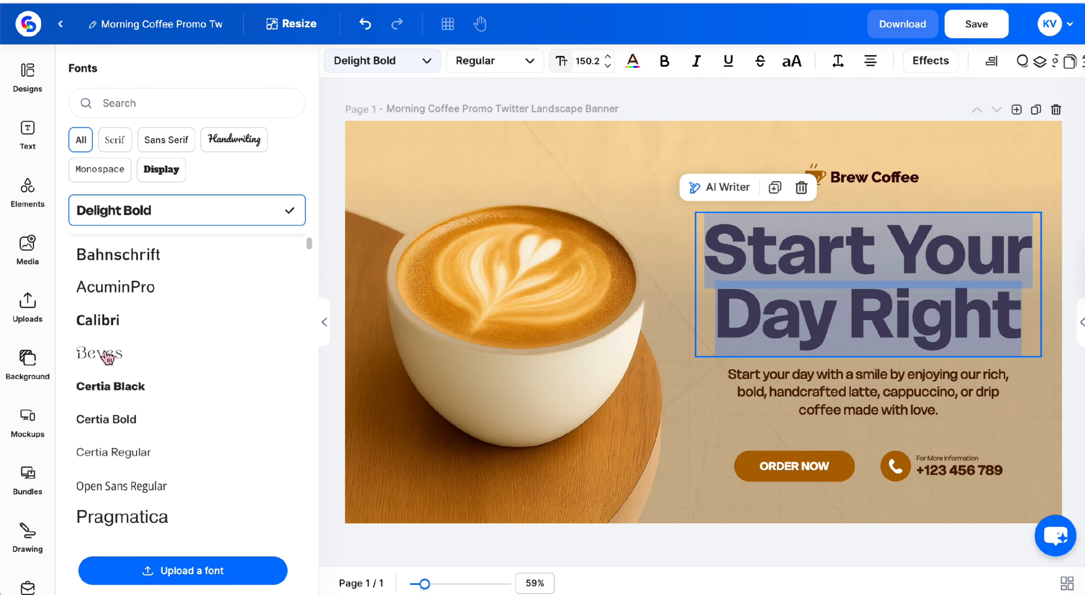
{"action": "scroll", "coordinate": [139, 353], "scroll_direction": "down", "scroll_amount": 15}
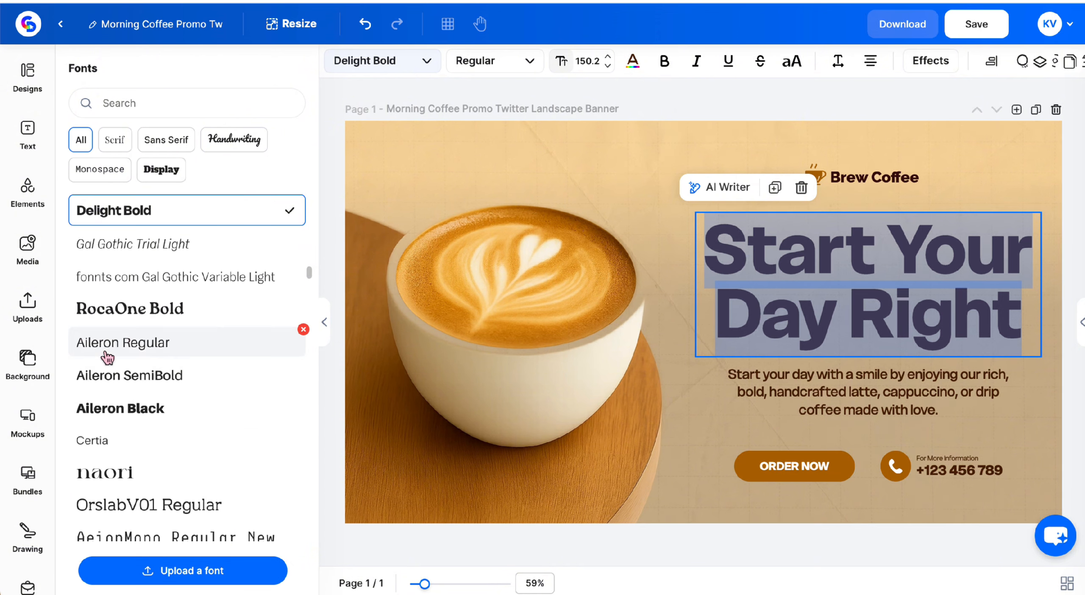
{"action": "scroll", "coordinate": [200, 323], "scroll_direction": "down", "scroll_amount": 15}
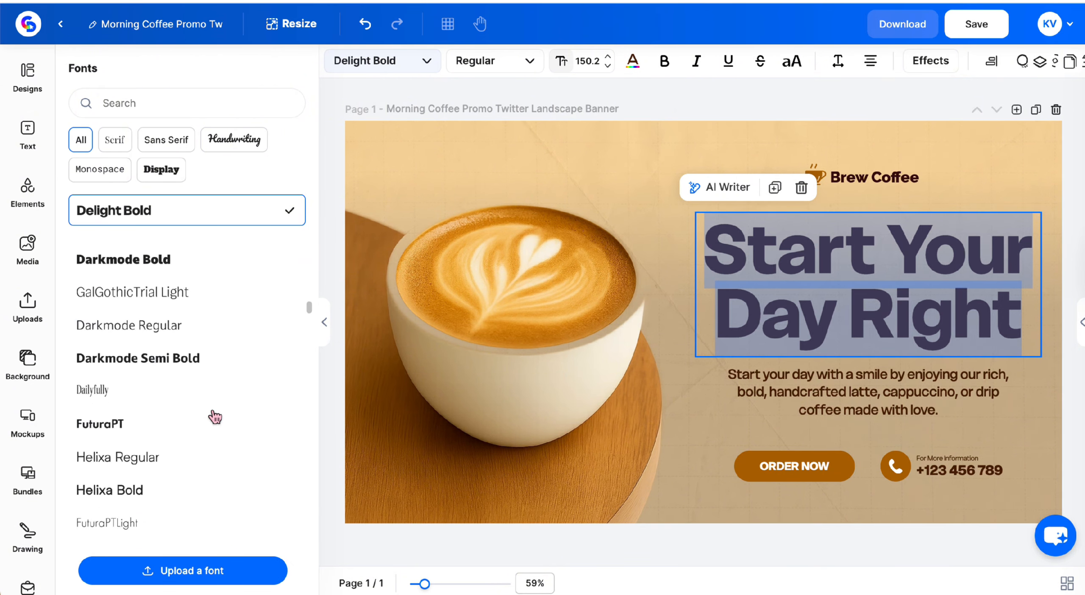
{"action": "left_click", "coordinate": [204, 453]}
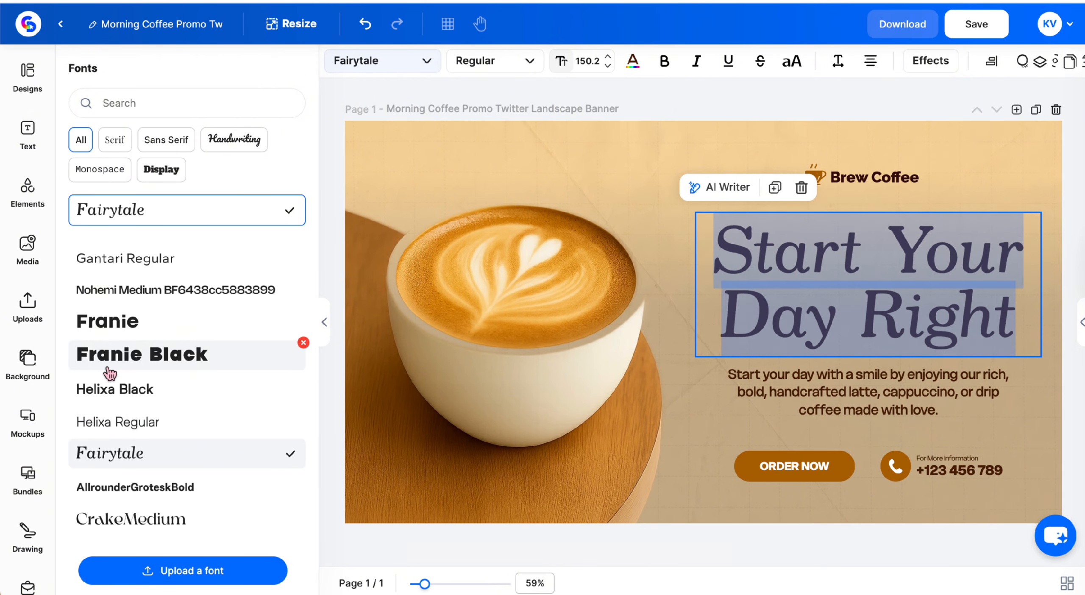
- Make the "Start Your Day Right" heading bold and apply the Neon text effect to it
{"action": "left_click", "coordinate": [664, 64]}
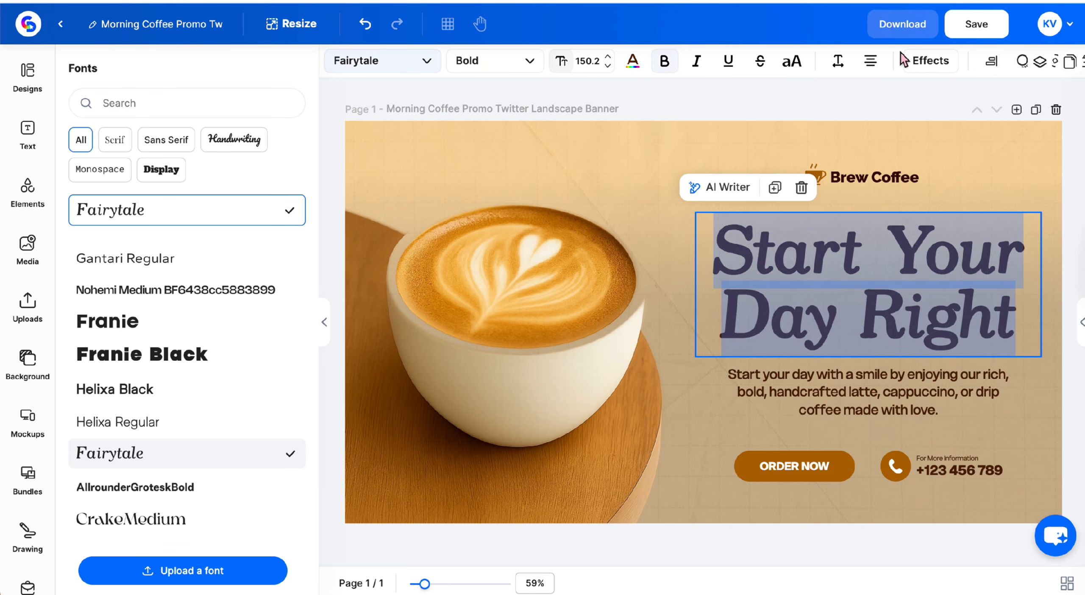
{"action": "left_click", "coordinate": [932, 63]}
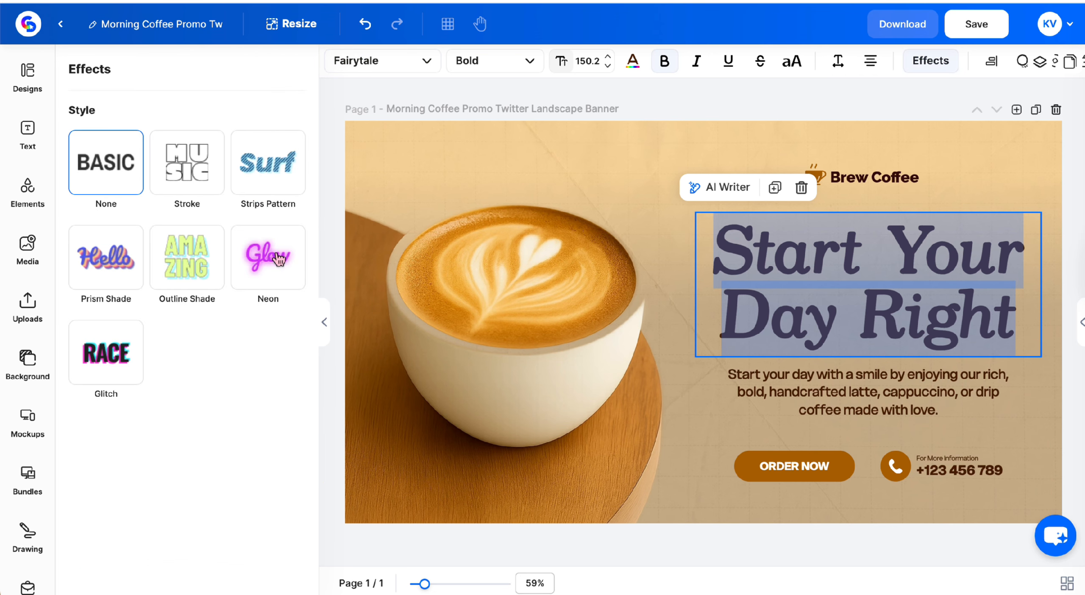
{"action": "left_click", "coordinate": [270, 277]}
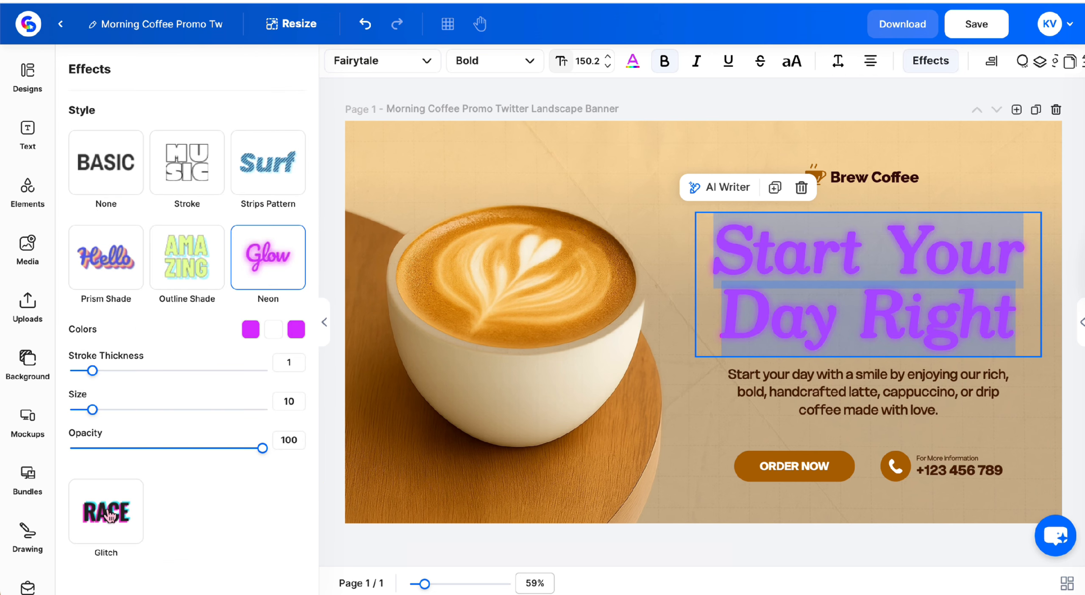
- Set both the text color and the glow color of the heading's Neon effect to black
{"action": "left_click", "coordinate": [254, 330]}
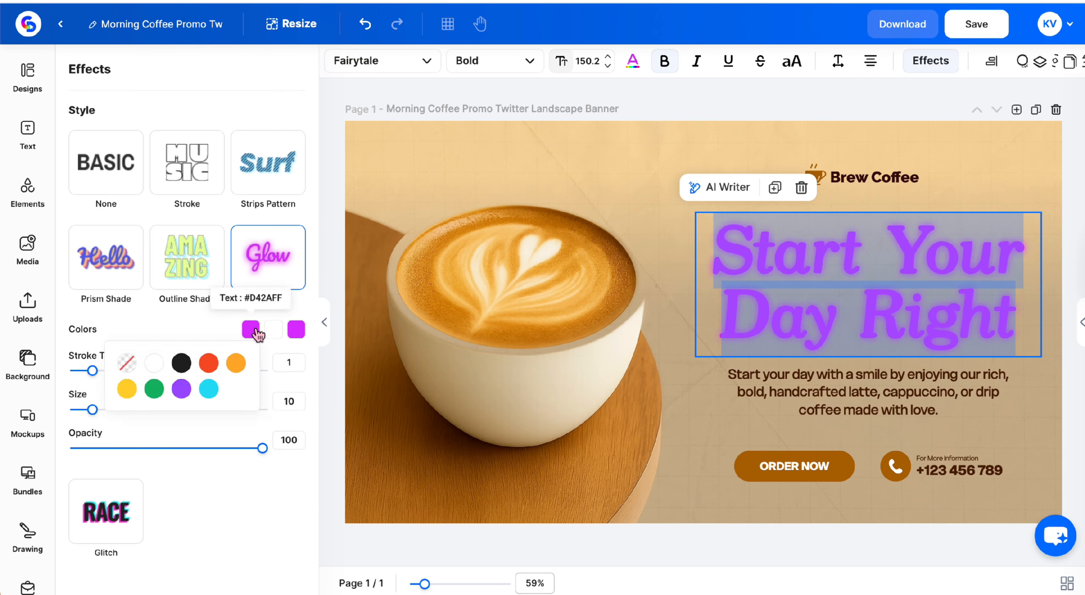
{"action": "left_click", "coordinate": [181, 363]}
{"action": "left_click", "coordinate": [296, 330]}
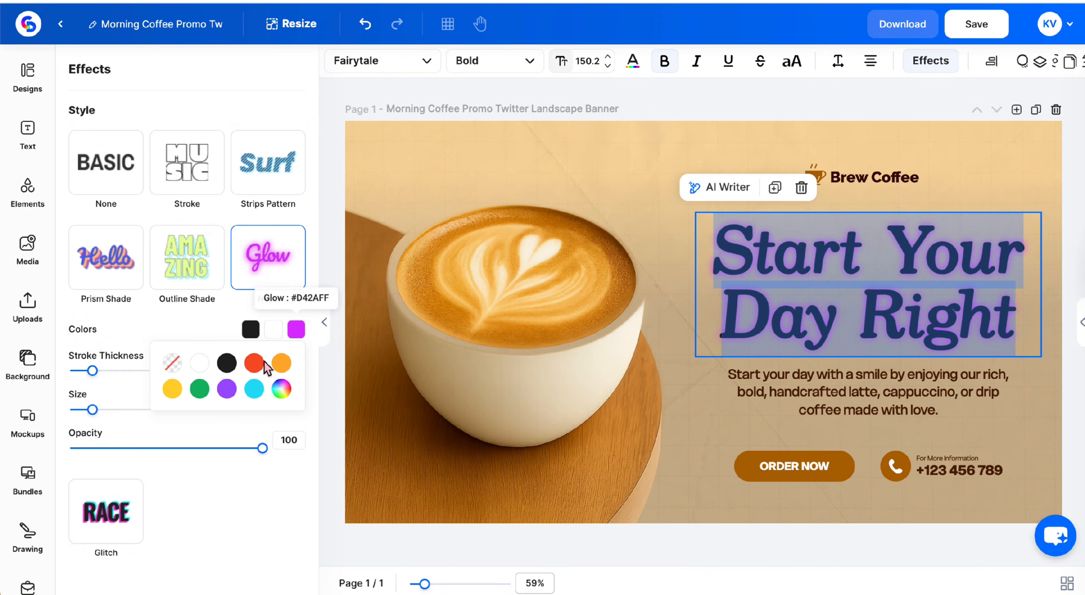
{"action": "left_click", "coordinate": [227, 362]}
{"action": "left_click", "coordinate": [694, 413]}
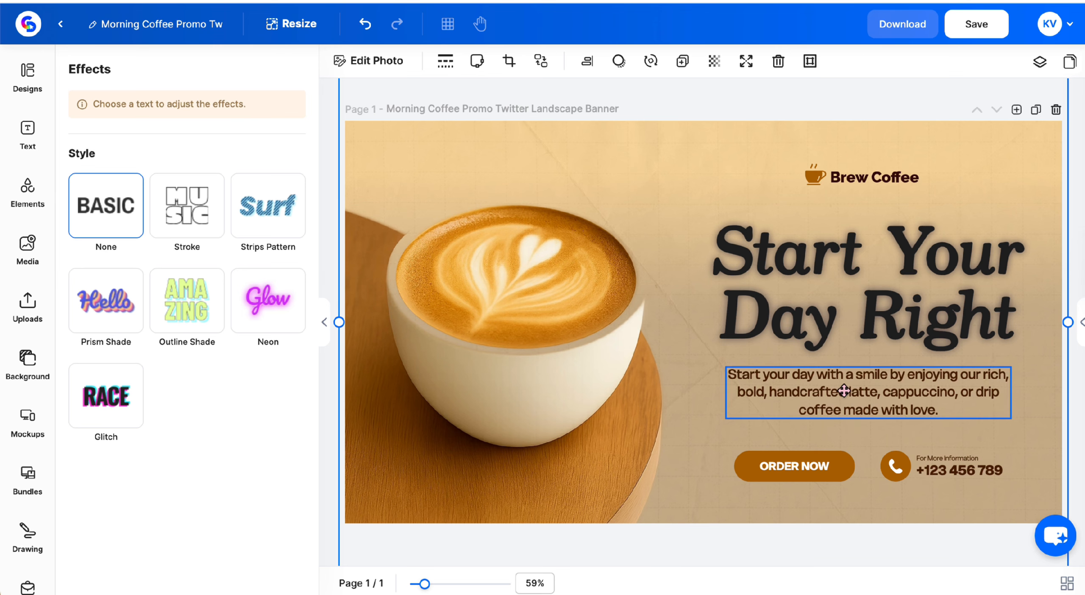
- Change the font of the paragraph and the remaining banner texts to Fairytale and enlarge the paragraph to about size 32.2
{"action": "left_click", "coordinate": [842, 389]}
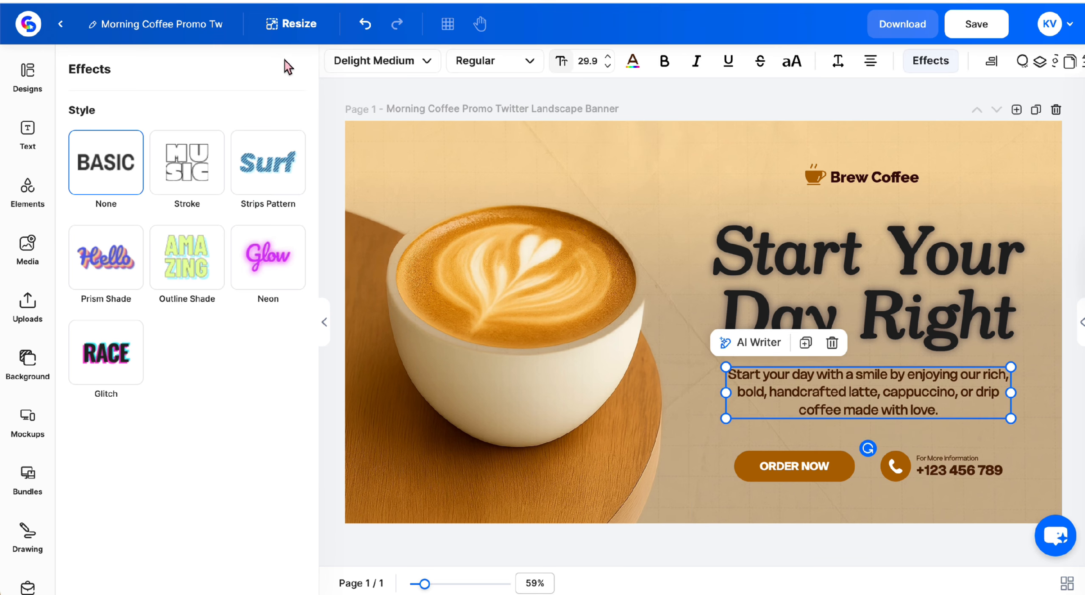
{"action": "left_click", "coordinate": [353, 68]}
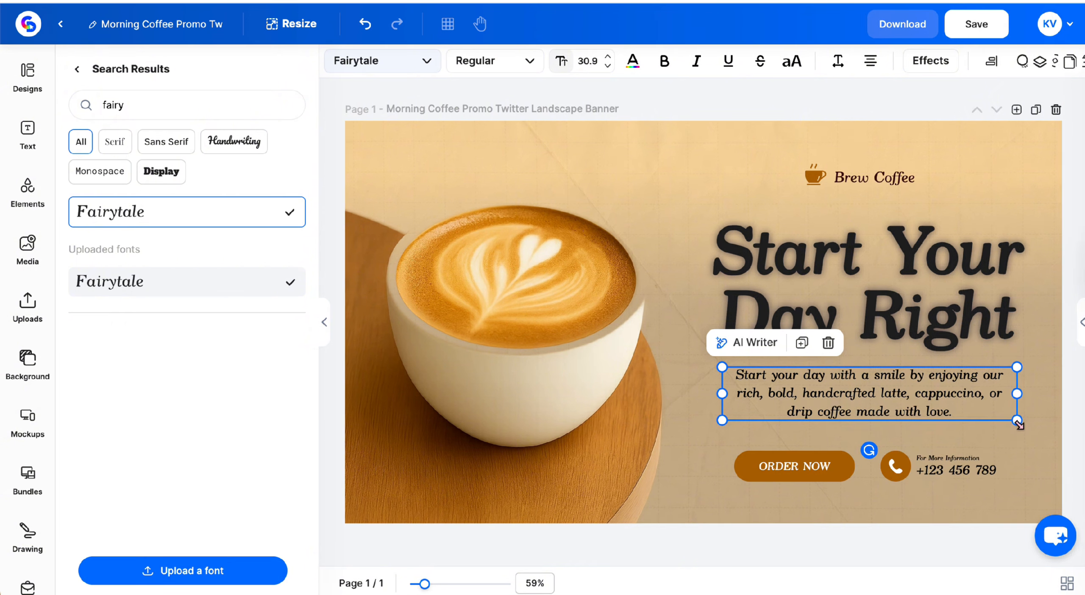
{"action": "left_click_drag", "start_coordinate": [1020, 425], "coordinate": [1024, 394]}
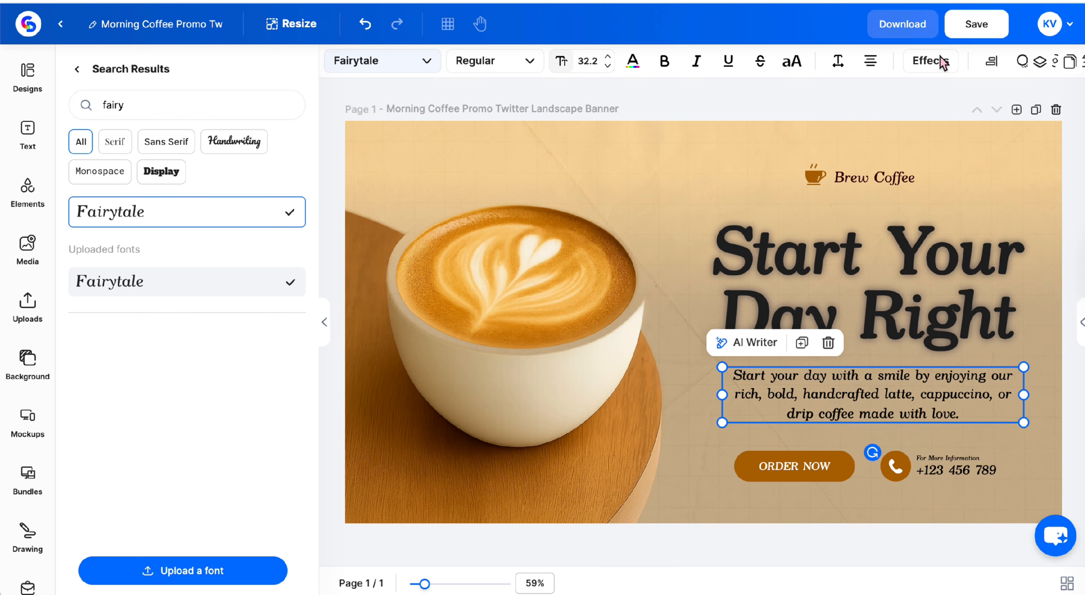
- Save the banner and open its download settings
{"action": "left_click", "coordinate": [971, 30]}
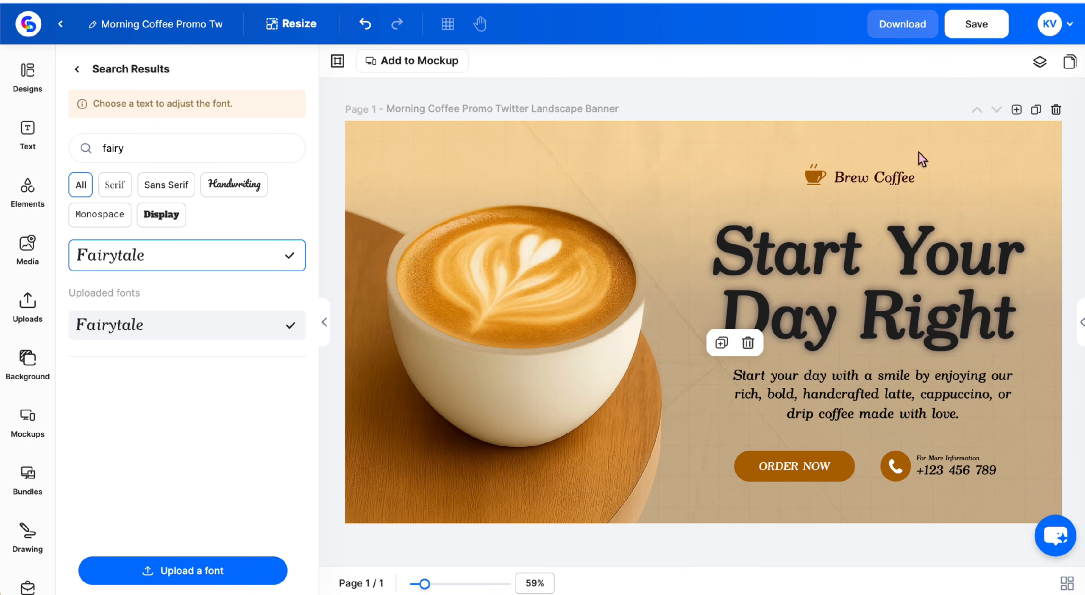
{"action": "left_click", "coordinate": [903, 30]}
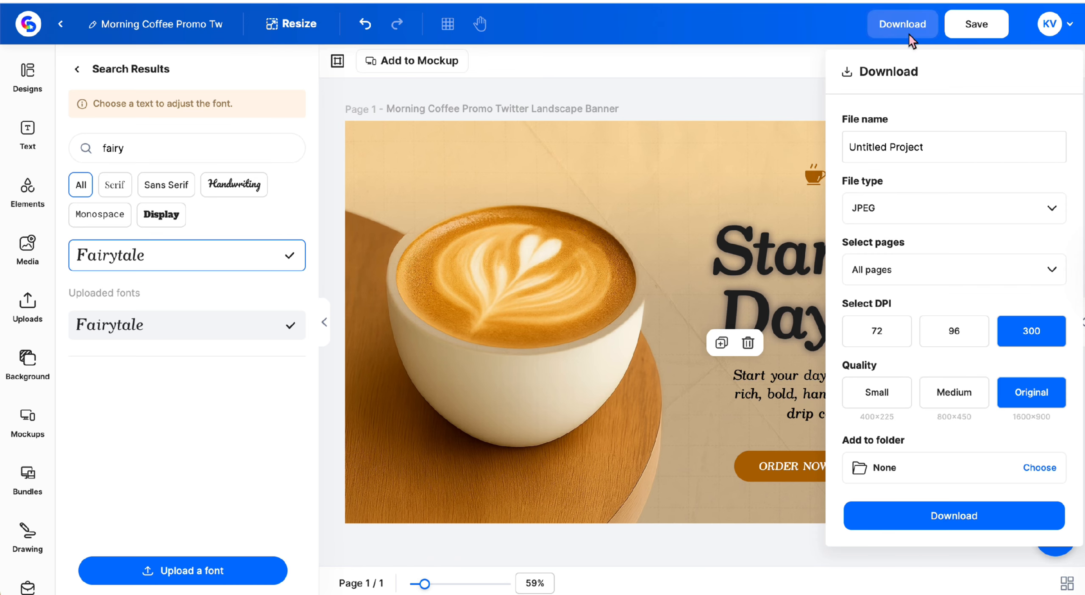
- Go to the saved designs and open a preview of the Morning Coffee Promo Twitter Landscape Banner
{"action": "left_click", "coordinate": [28, 29]}
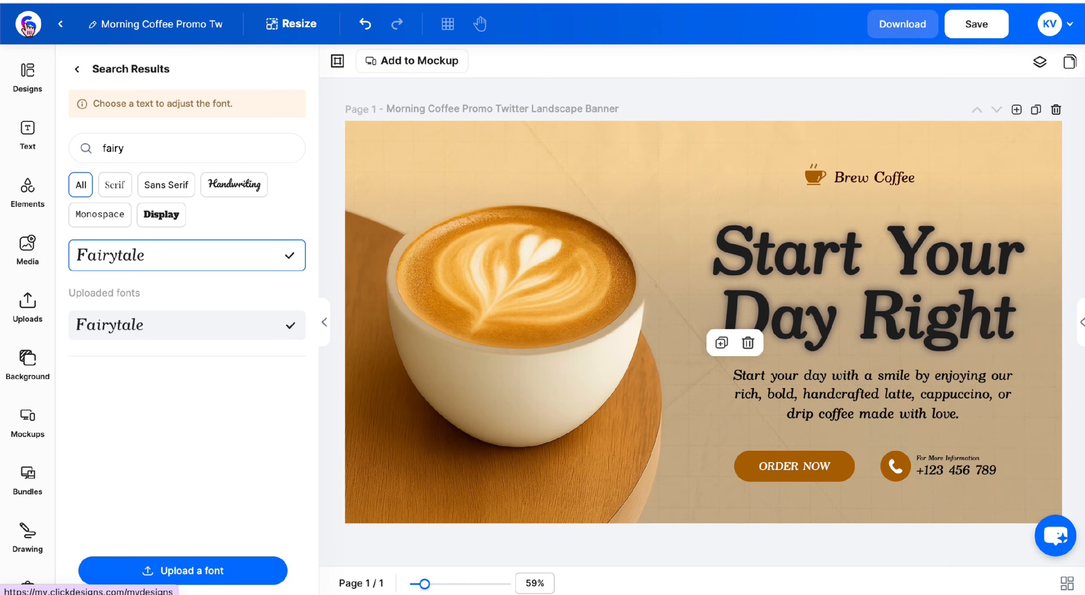
{"action": "left_click", "coordinate": [27, 29]}
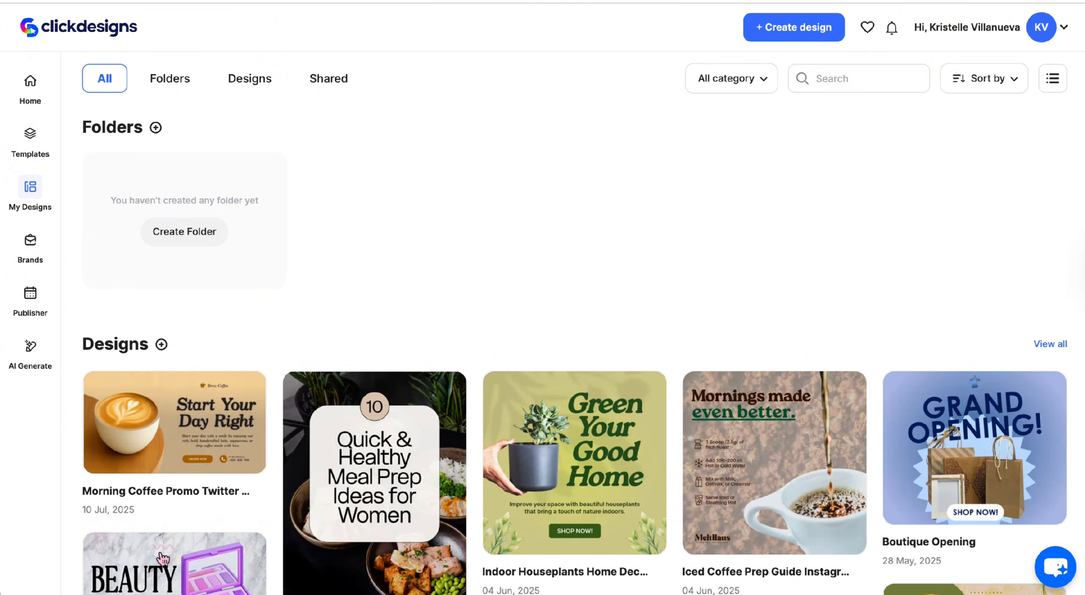
{"action": "left_click", "coordinate": [142, 387]}
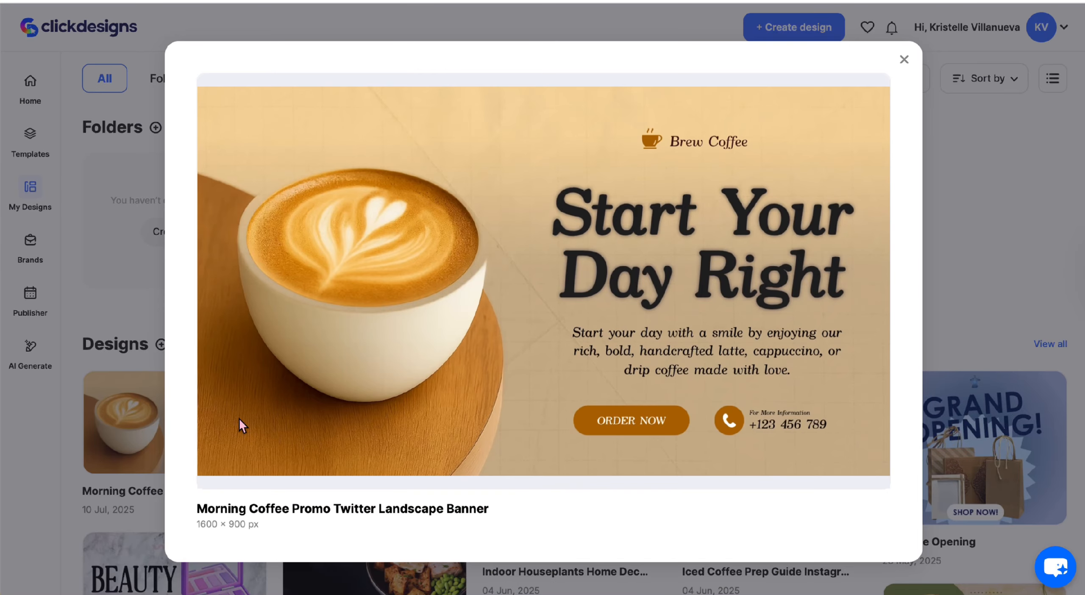